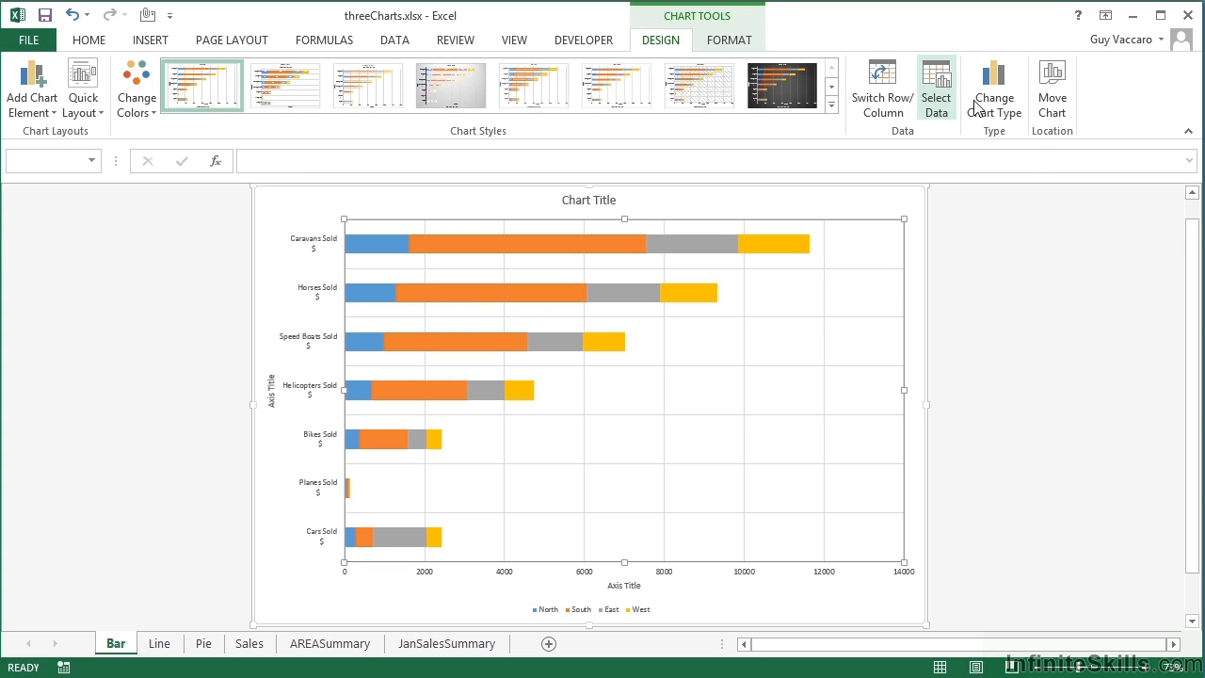
- Look over the saved chart templates in Change Chart Type, then cancel without changes
click(1004, 110)
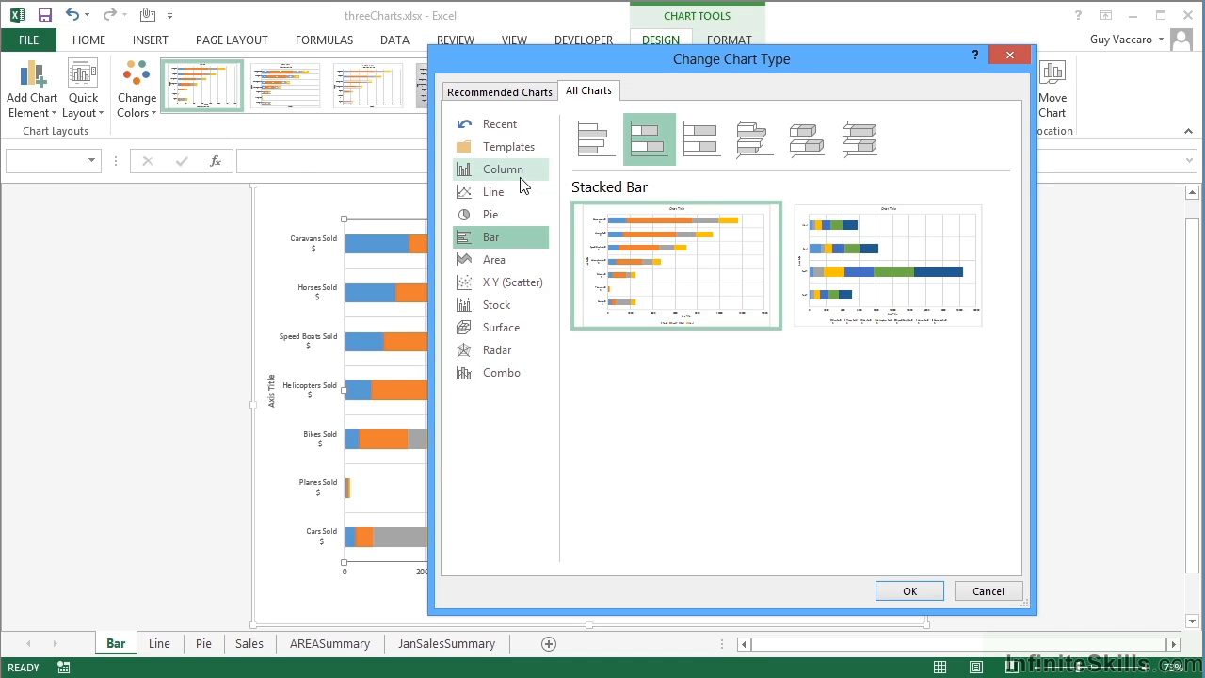
click(509, 150)
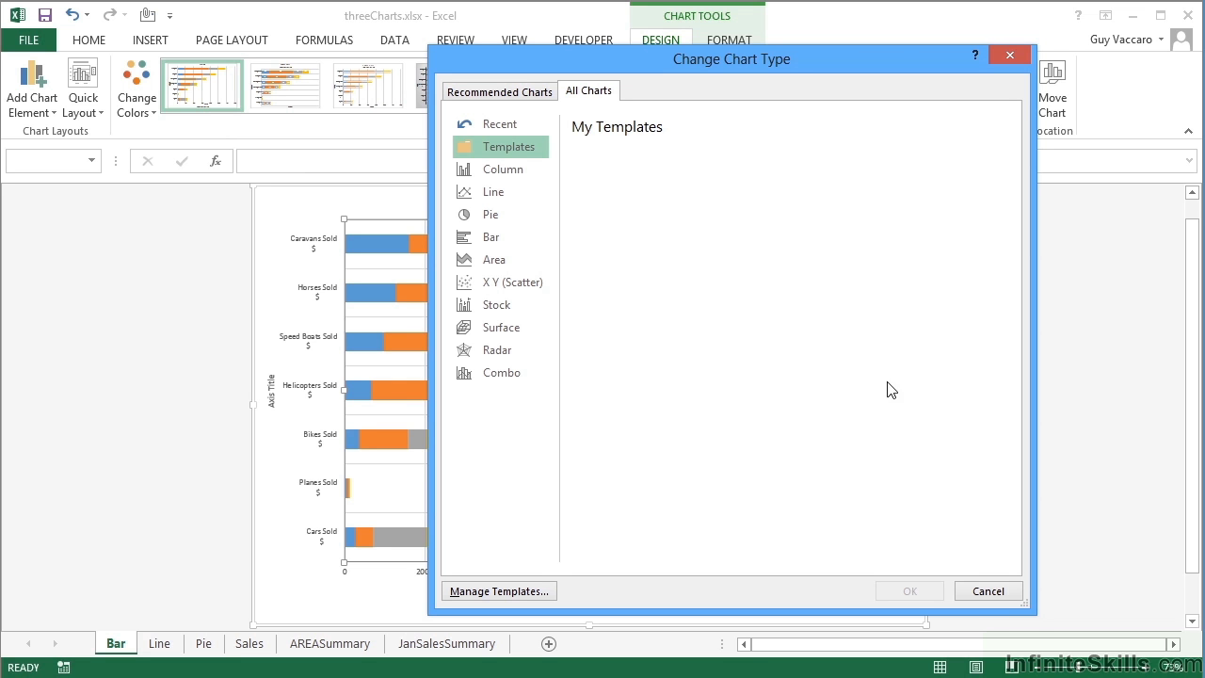
click(998, 591)
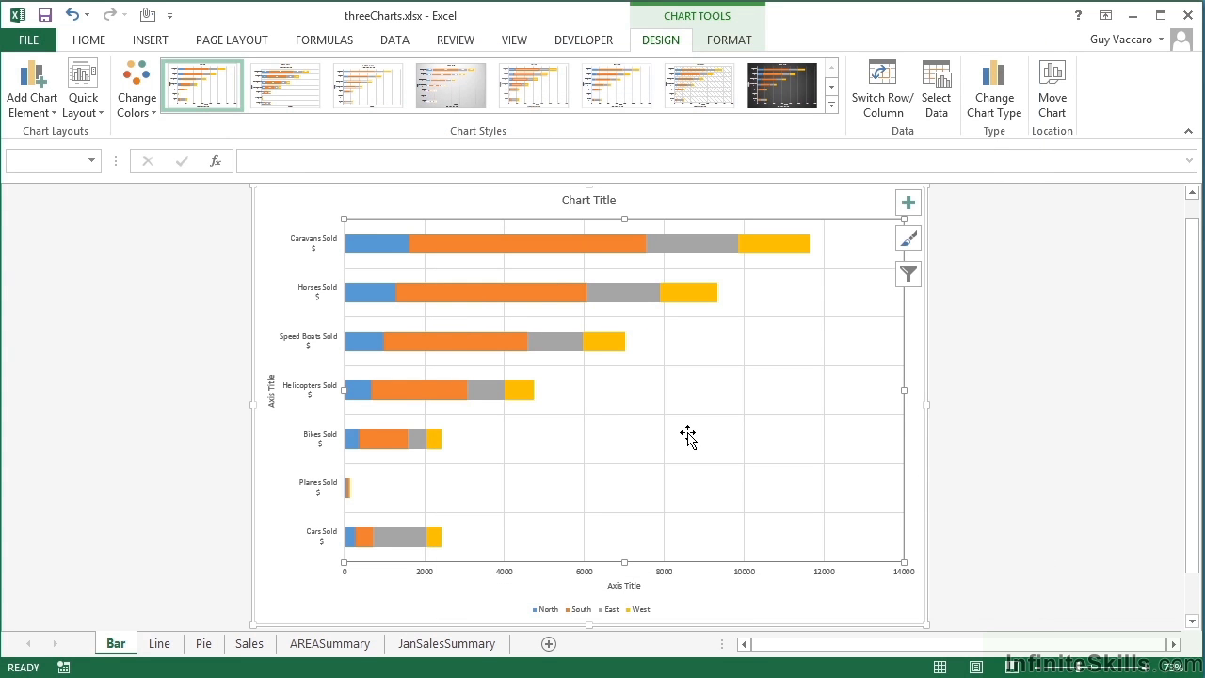
- Apply the last dark chart style and the no-title, right-legend Quick Layout, then select the South series
click(797, 92)
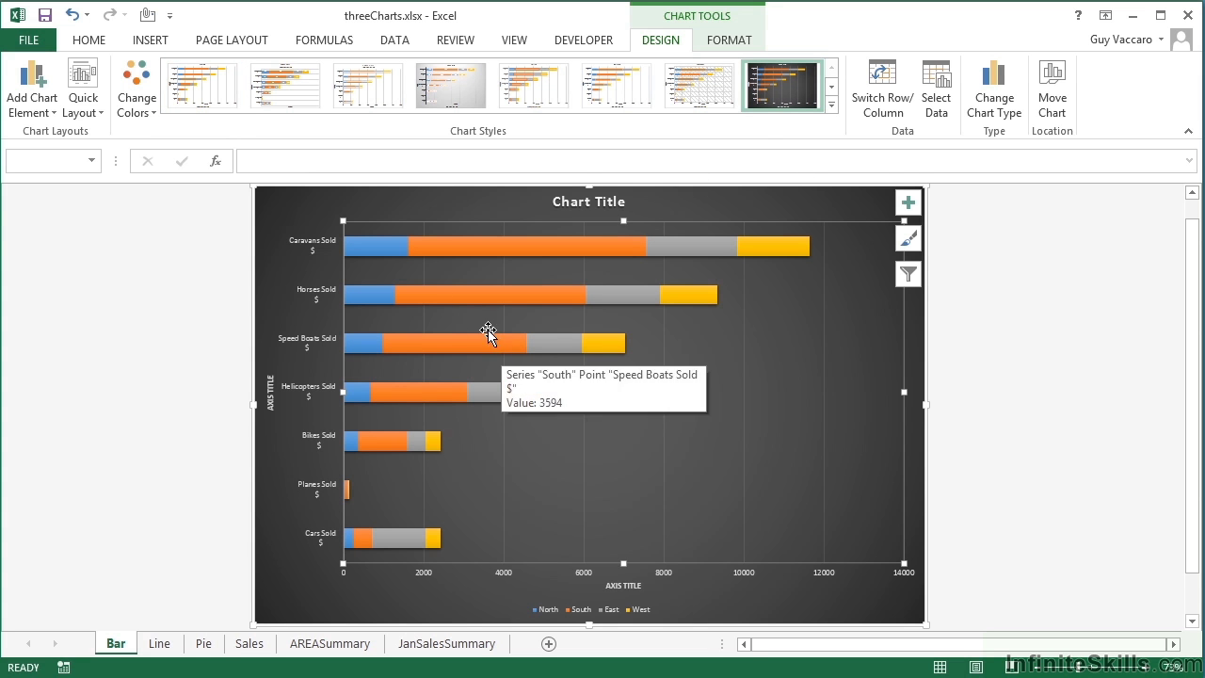
click(94, 115)
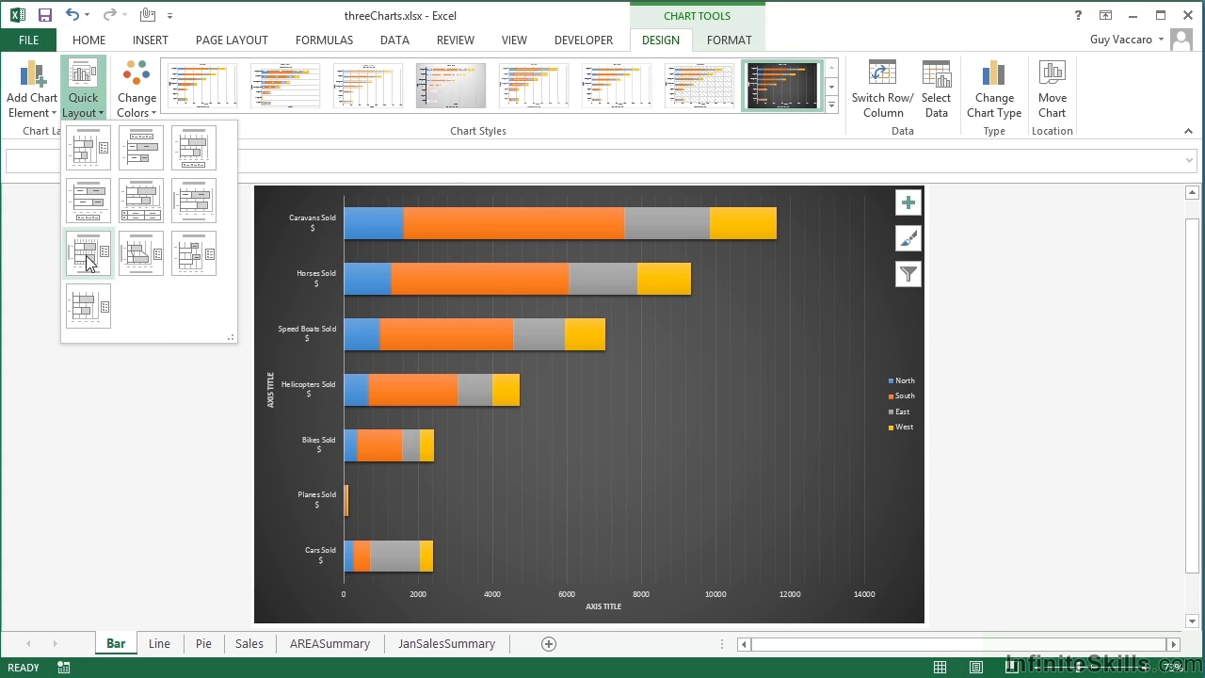
click(89, 305)
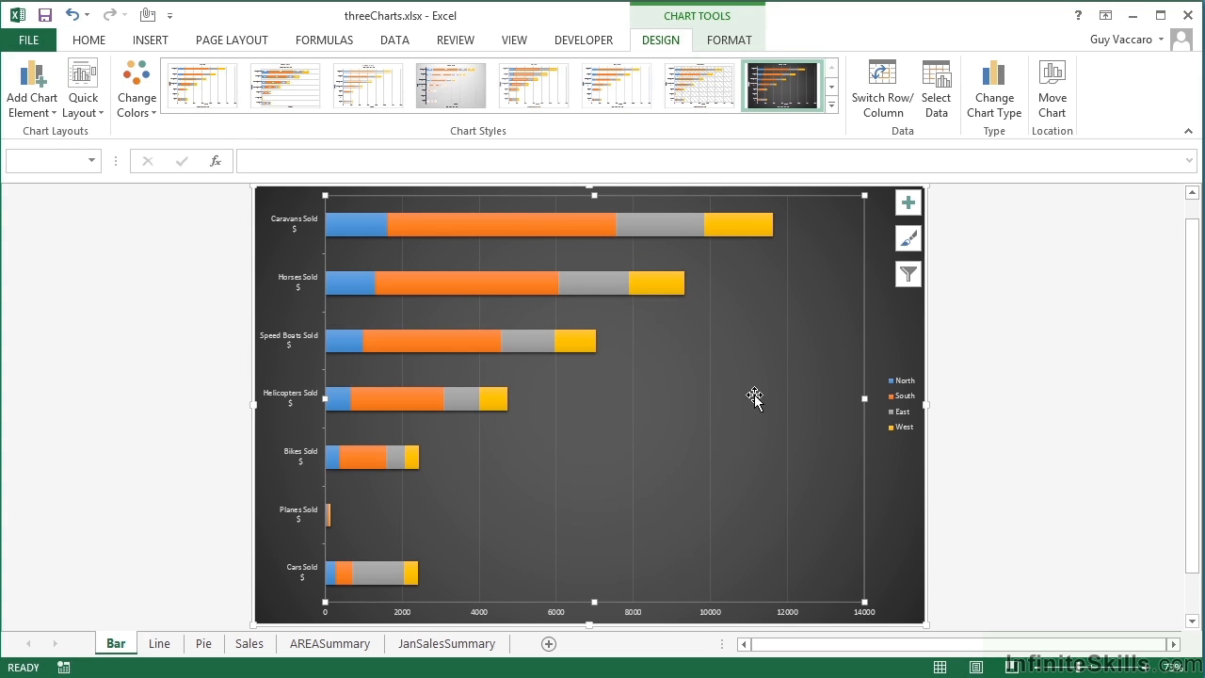
click(523, 231)
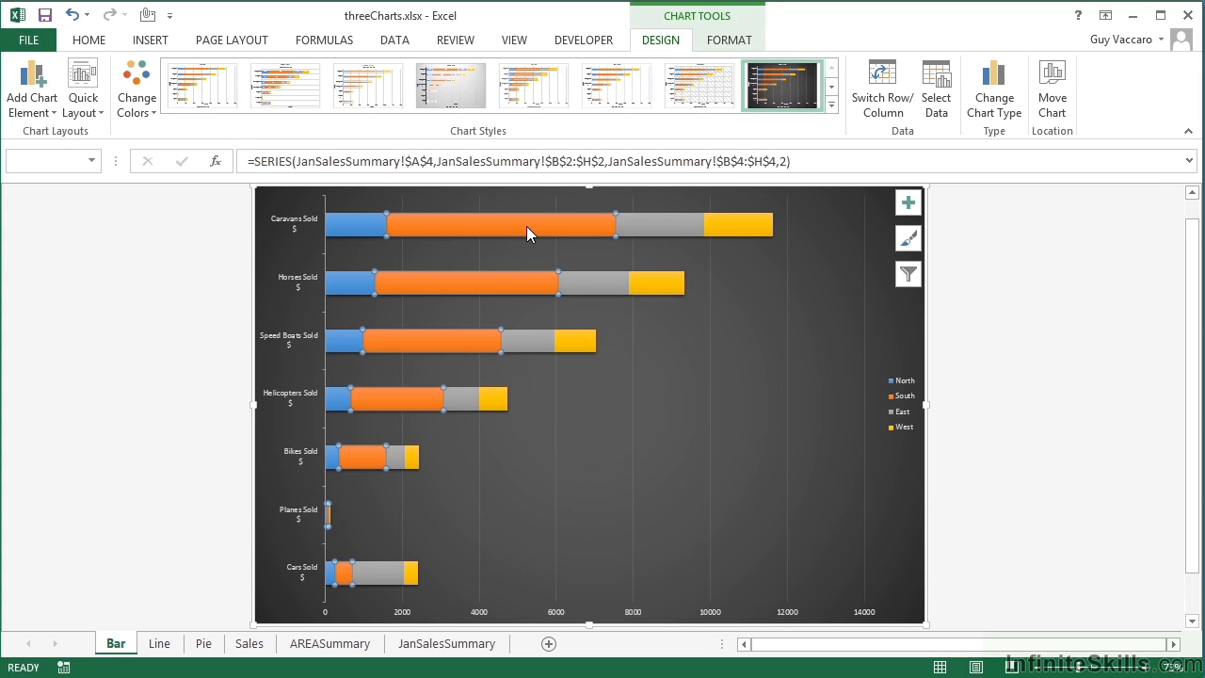
- Fill the single Caravans South bar green
double_click(529, 224)
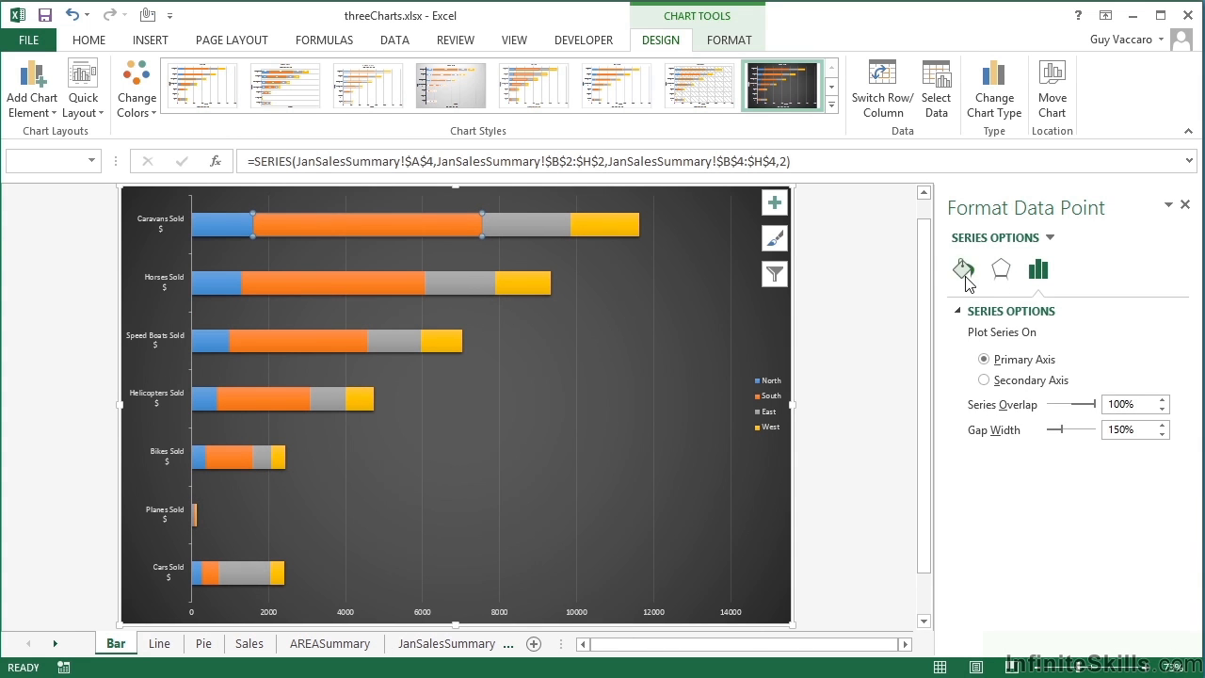
click(965, 271)
click(970, 311)
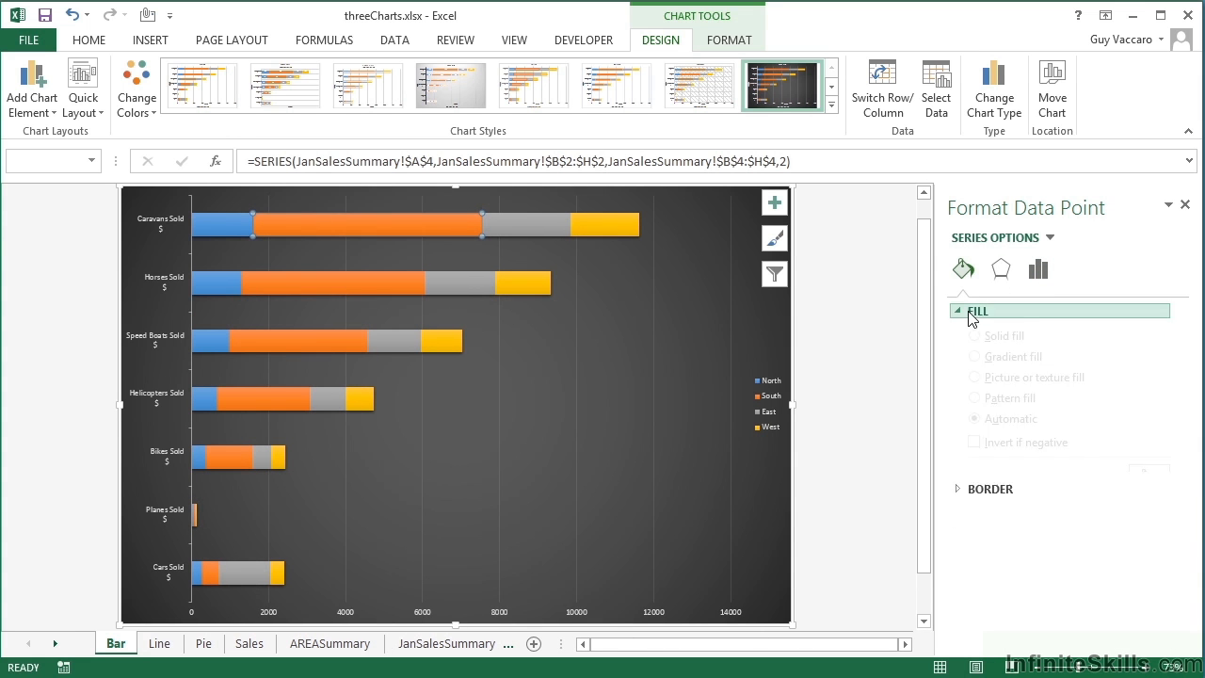
click(1160, 501)
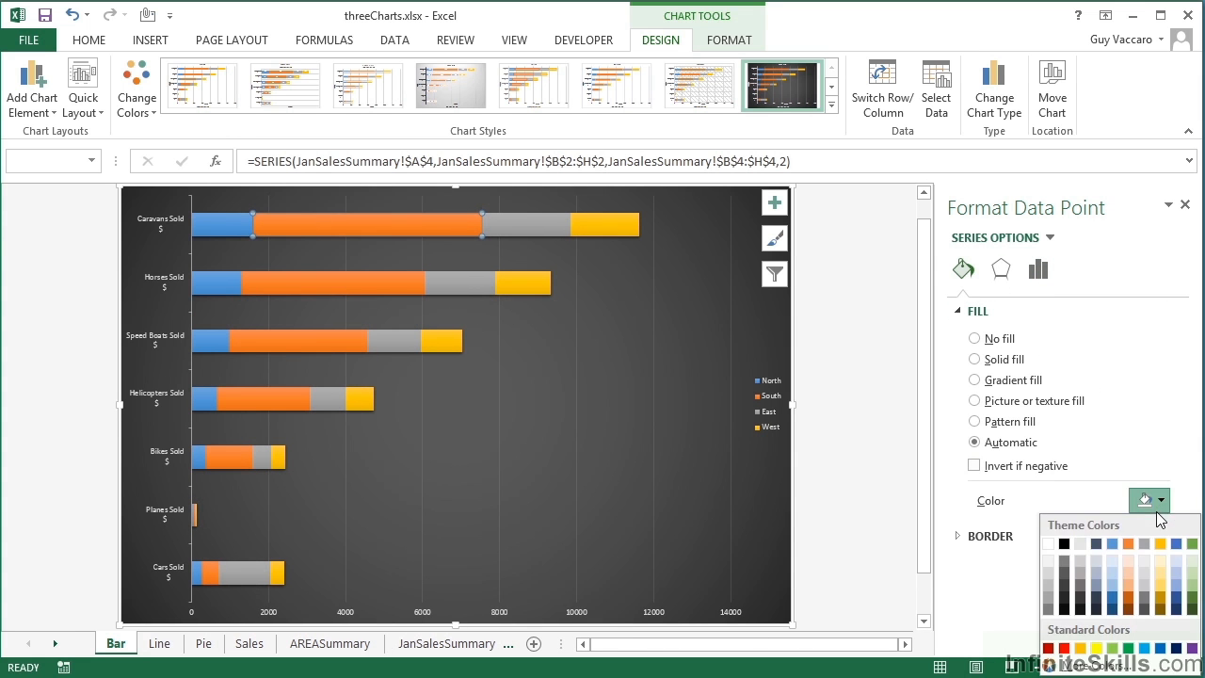
click(1192, 550)
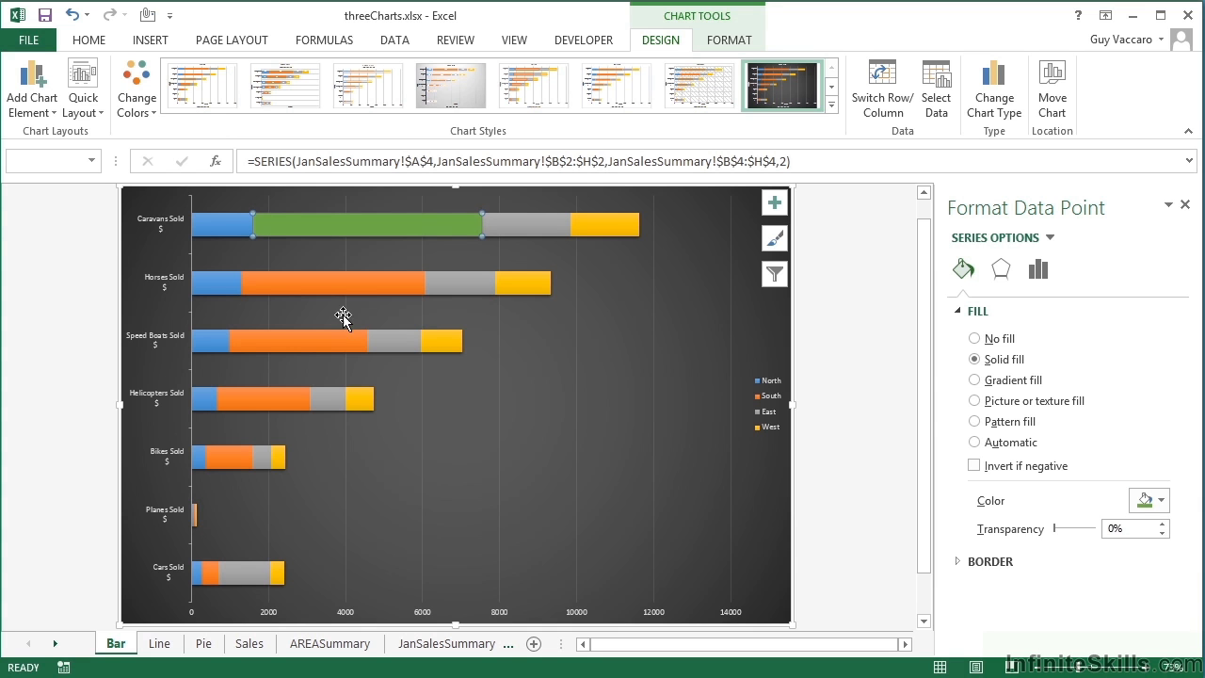
- Colour the whole South series green
click(612, 270)
click(395, 238)
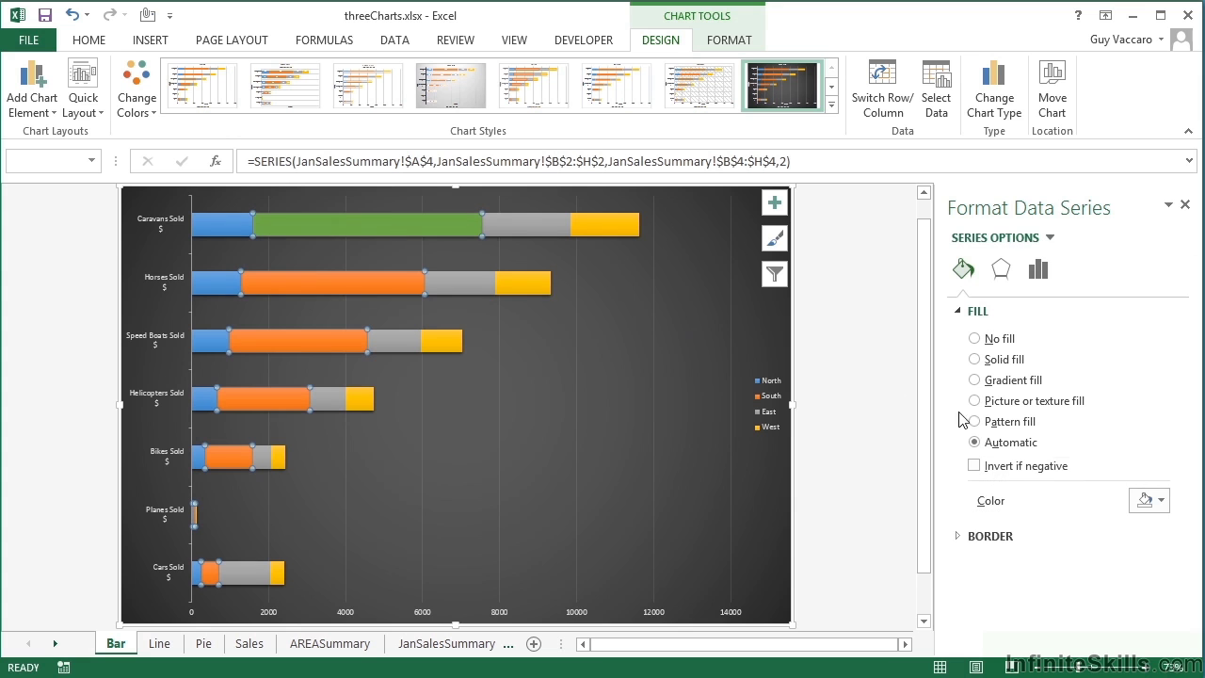
click(1154, 500)
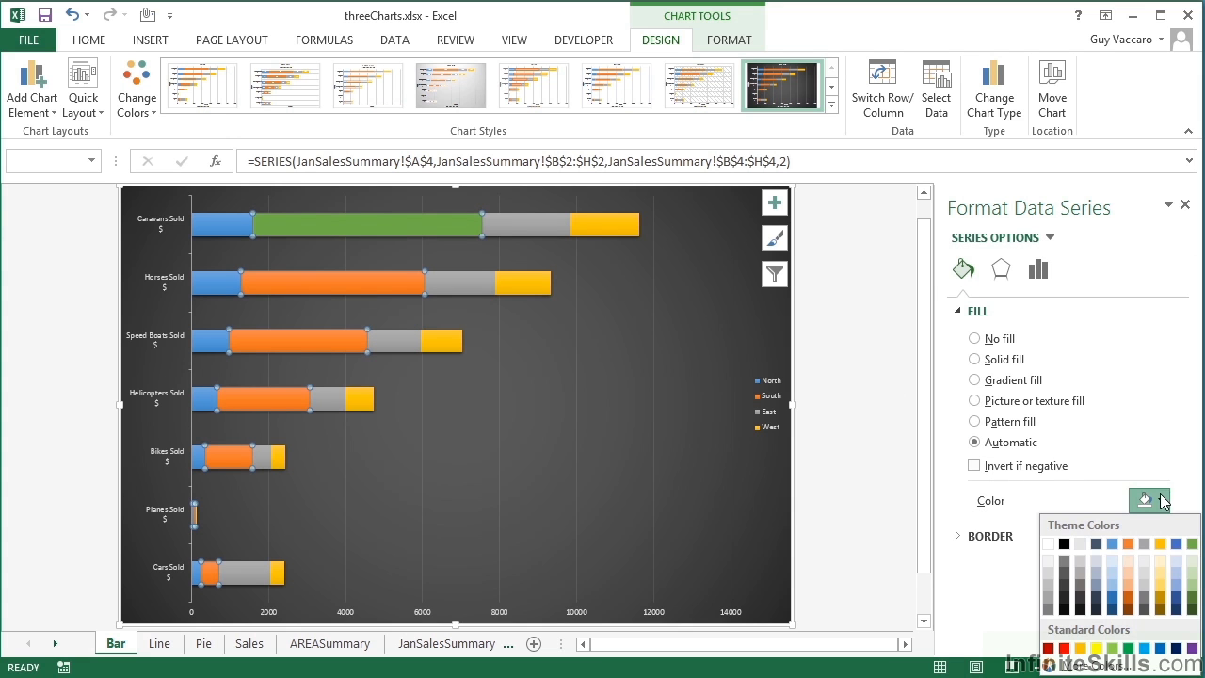
click(1192, 543)
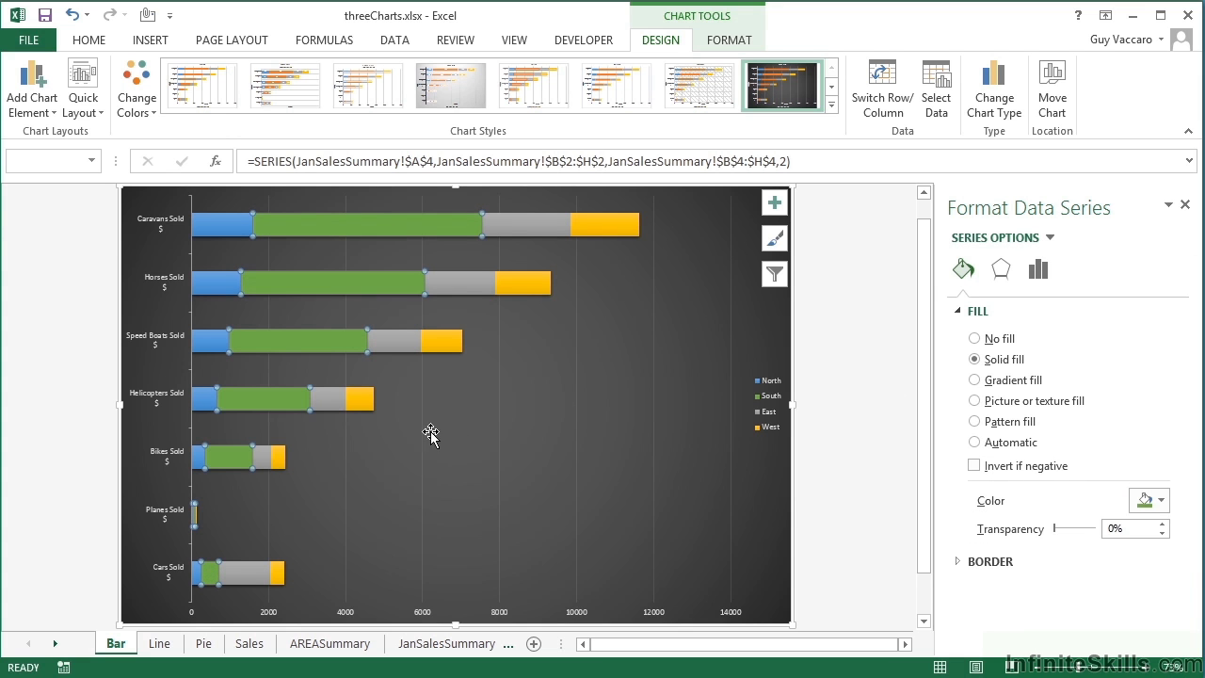
- Colour the East series light orange and close the format pane
click(460, 290)
click(1154, 500)
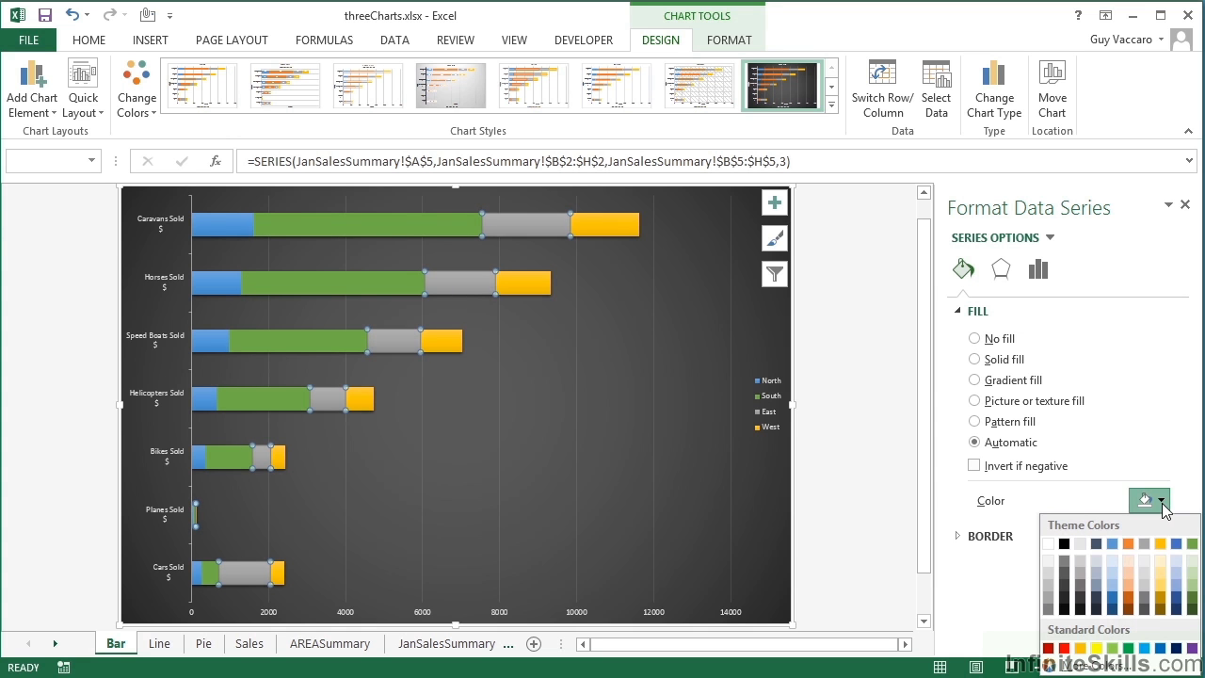
click(1131, 584)
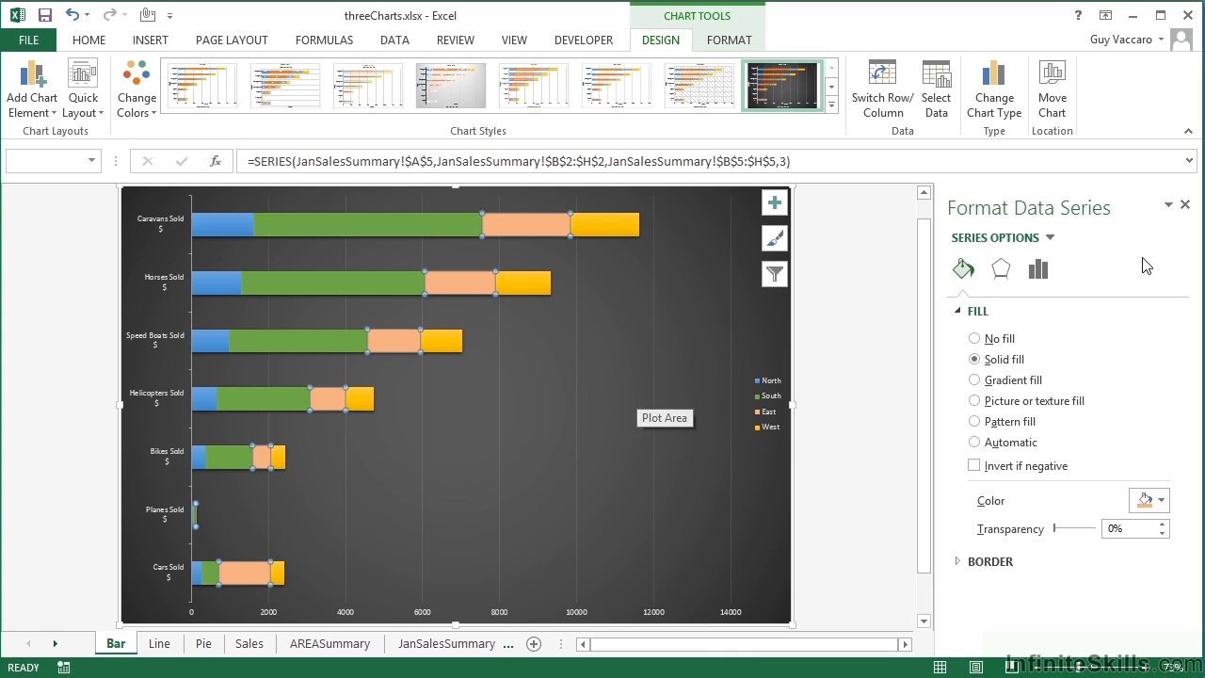
click(1185, 204)
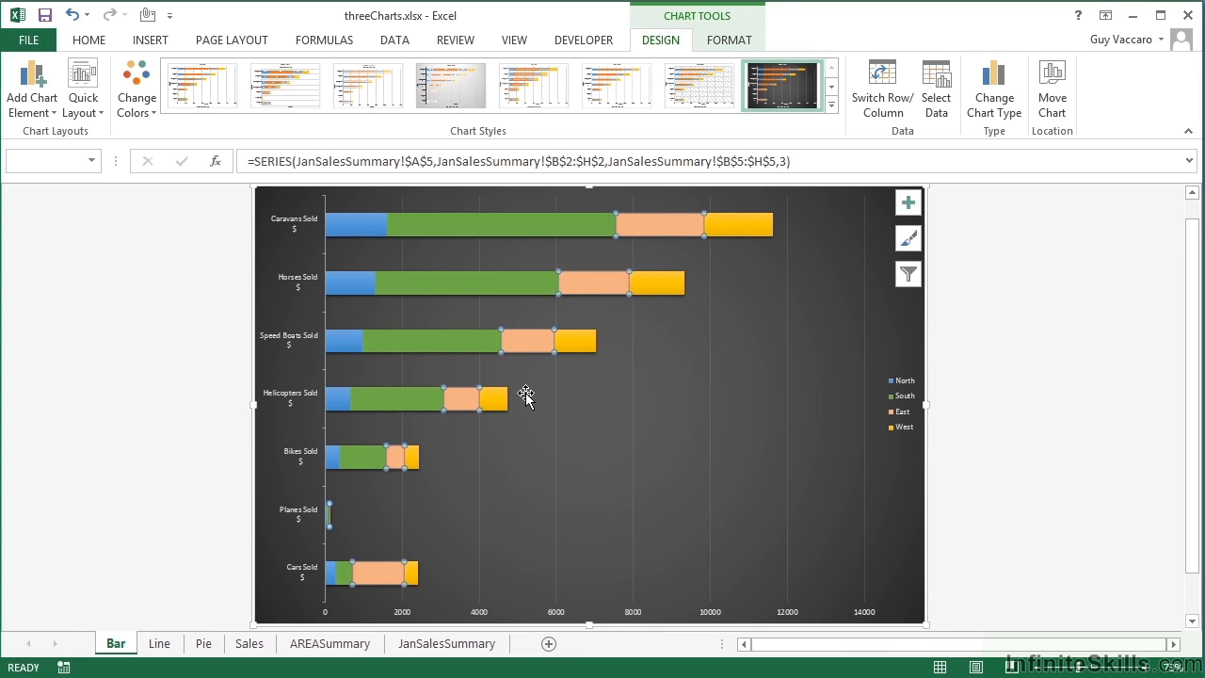
- Save the chart as a chart template file named GuyCoolChart
right_click(668, 371)
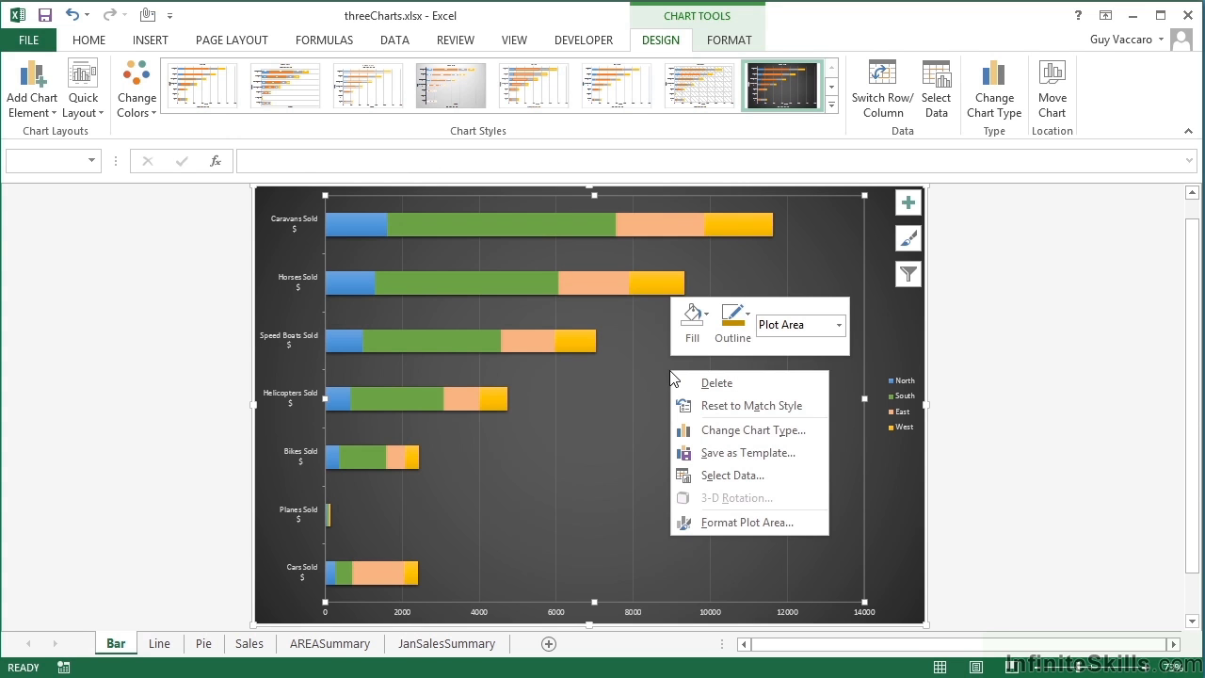
click(745, 455)
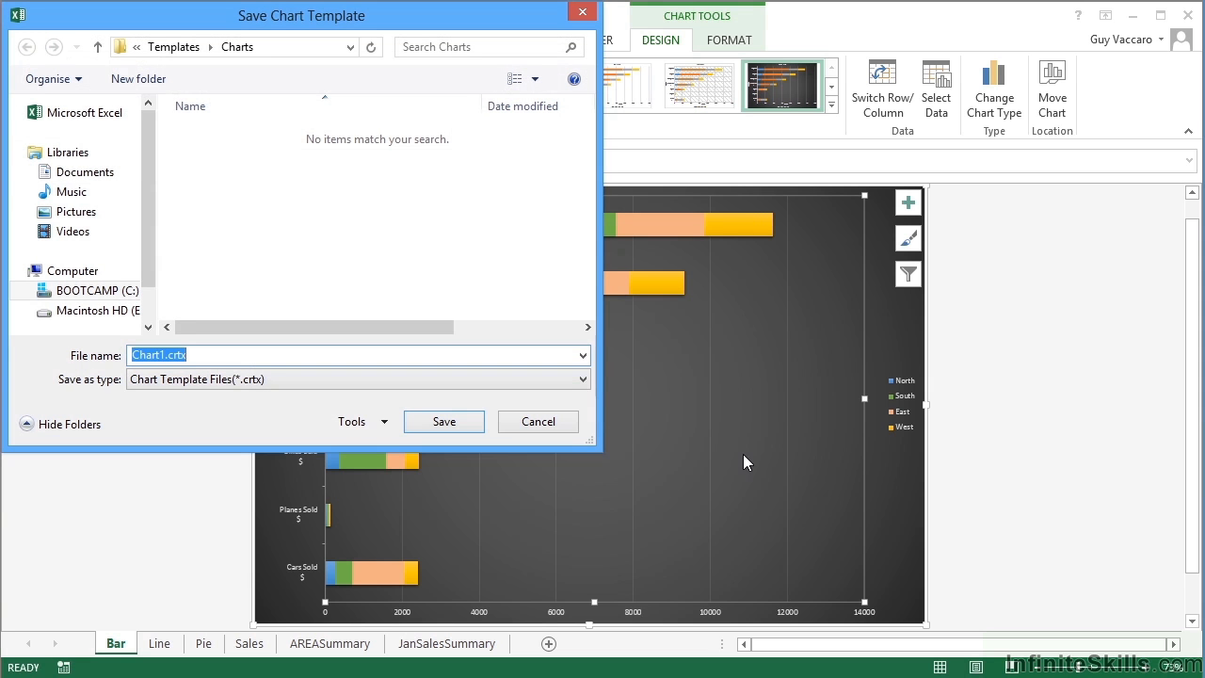
drag(344, 17, 403, 40)
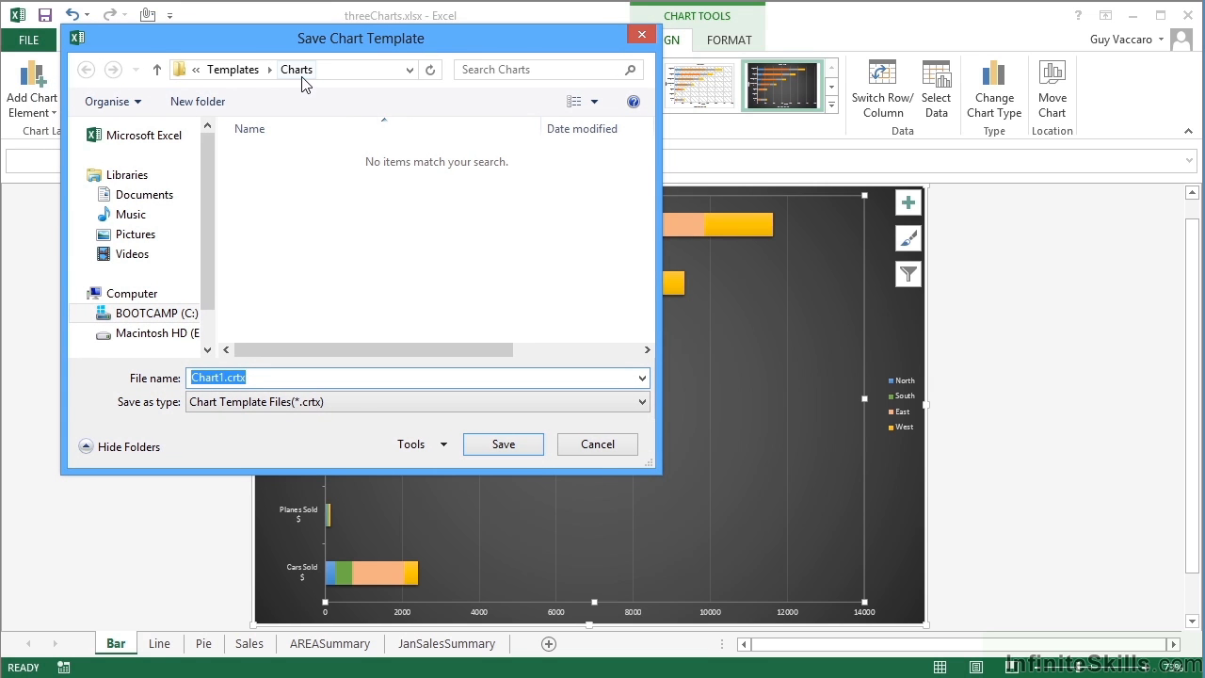
click(260, 377)
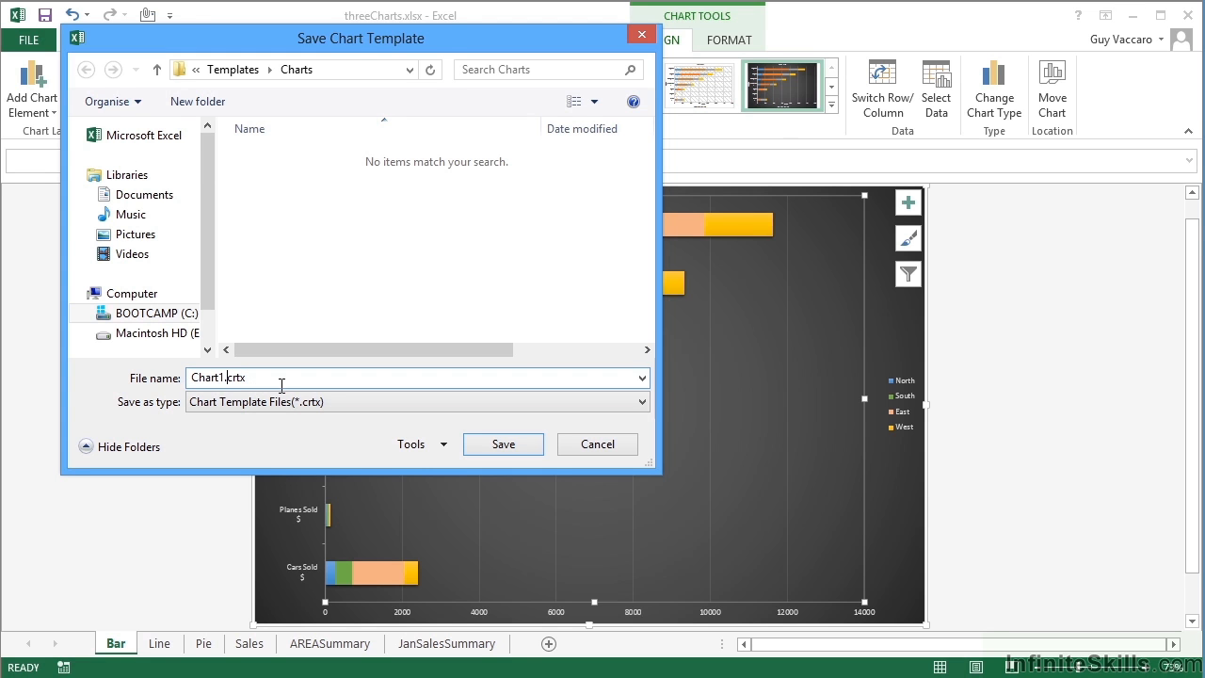
key(BackSpace)
key(BackSpace)
key(BackSpace)
key(BackSpace)
key(BackSpace)
key(BackSpace)
text(GuyCoolChart)
click(503, 444)
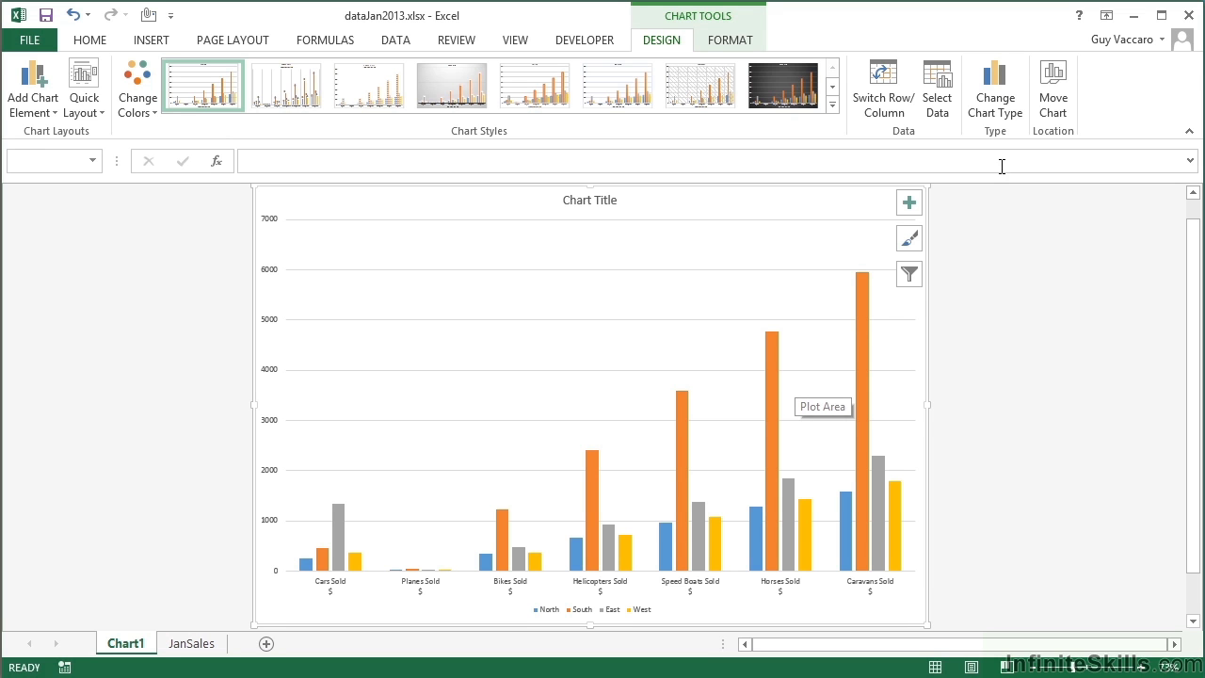
- Change the dataJan2013 column chart to the GuyCoolChart template
click(998, 100)
mouse_move(819, 260)
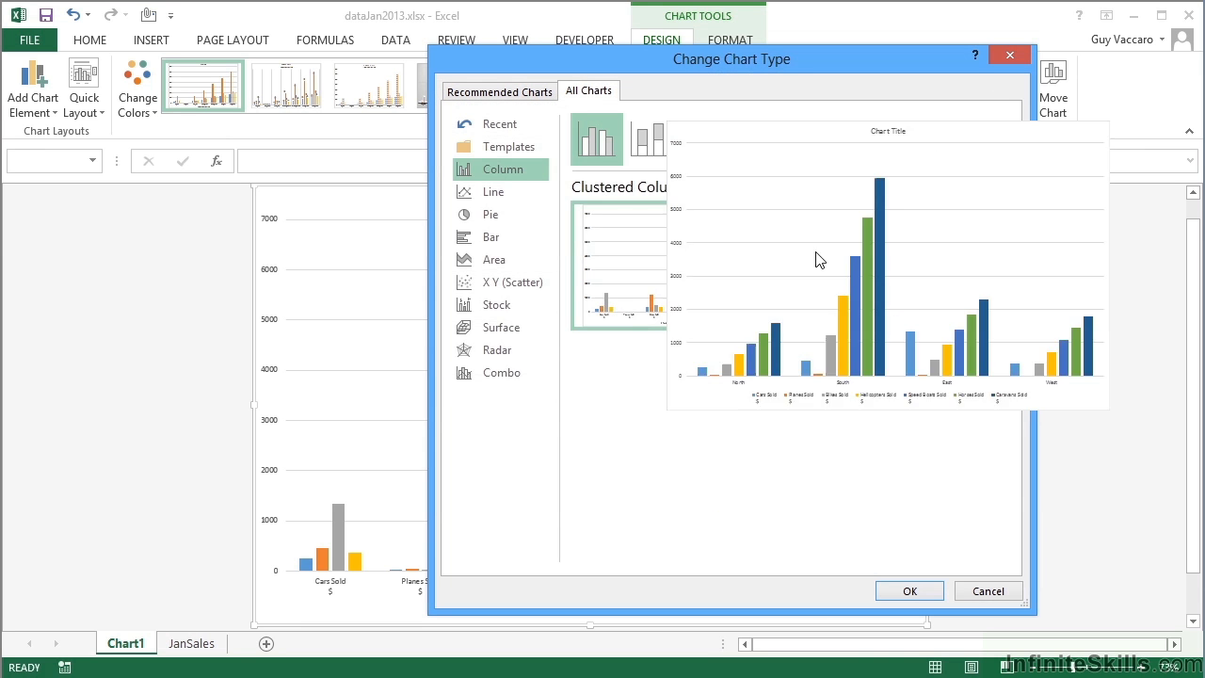
click(505, 151)
mouse_move(738, 216)
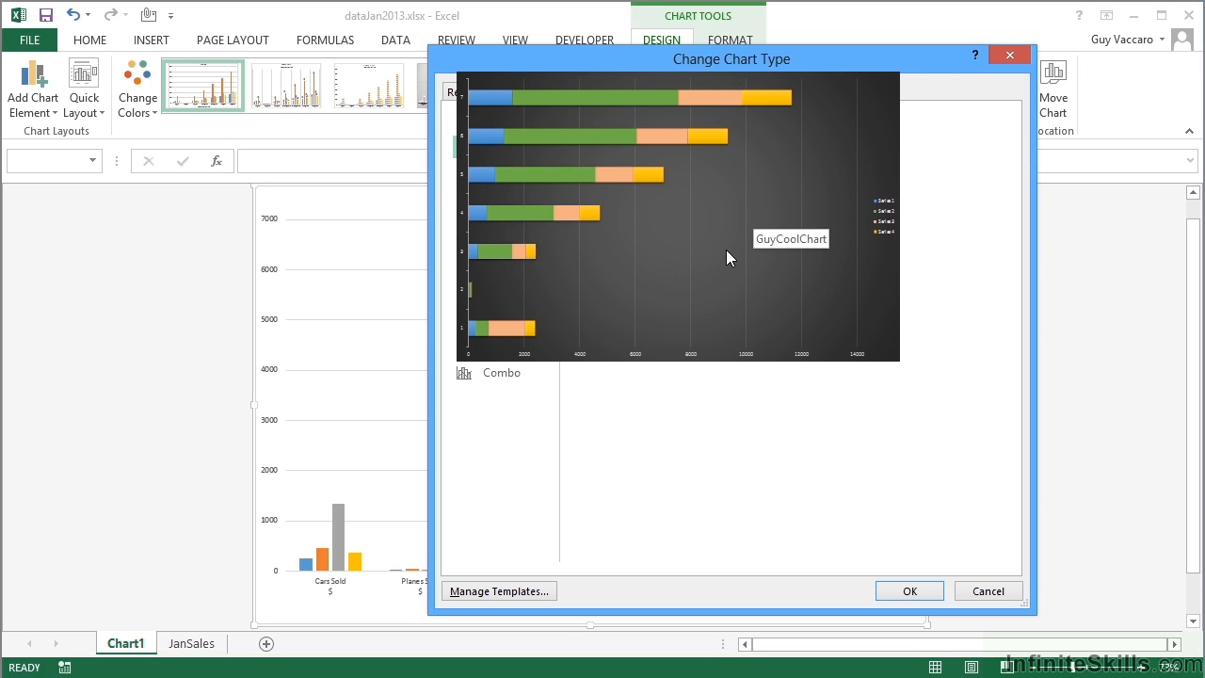
click(909, 591)
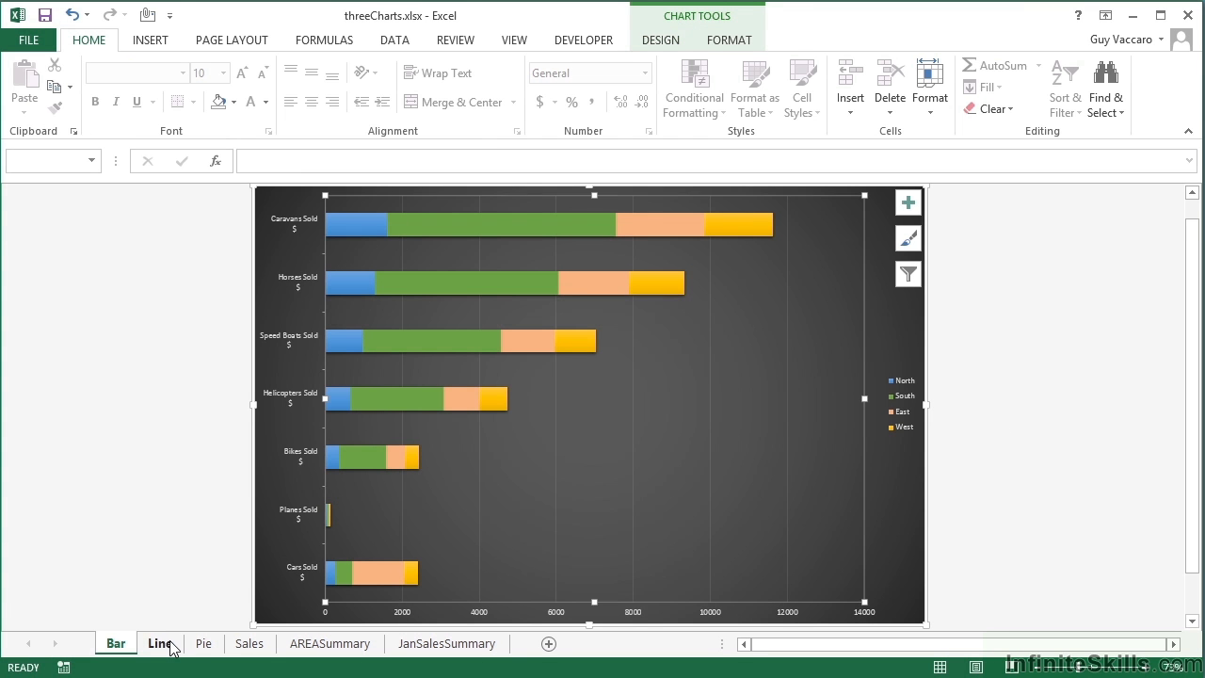
- On the Pie sheet, switch the pie chart to the GuyCoolChart template
click(204, 644)
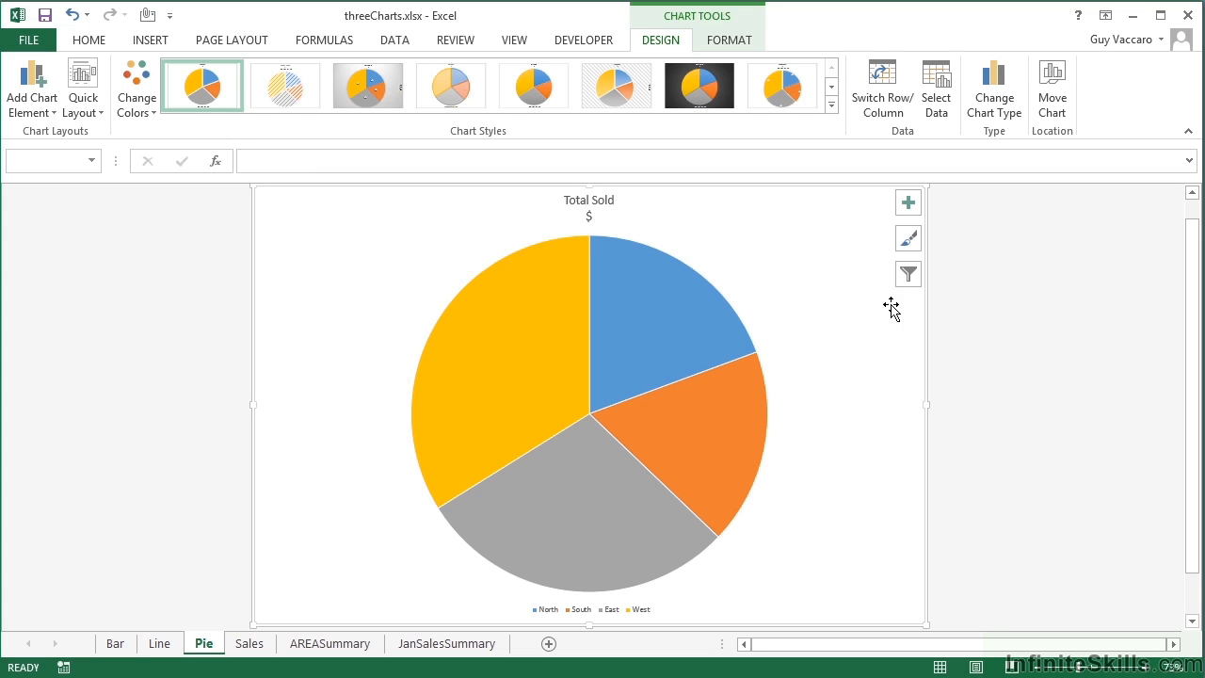
click(994, 94)
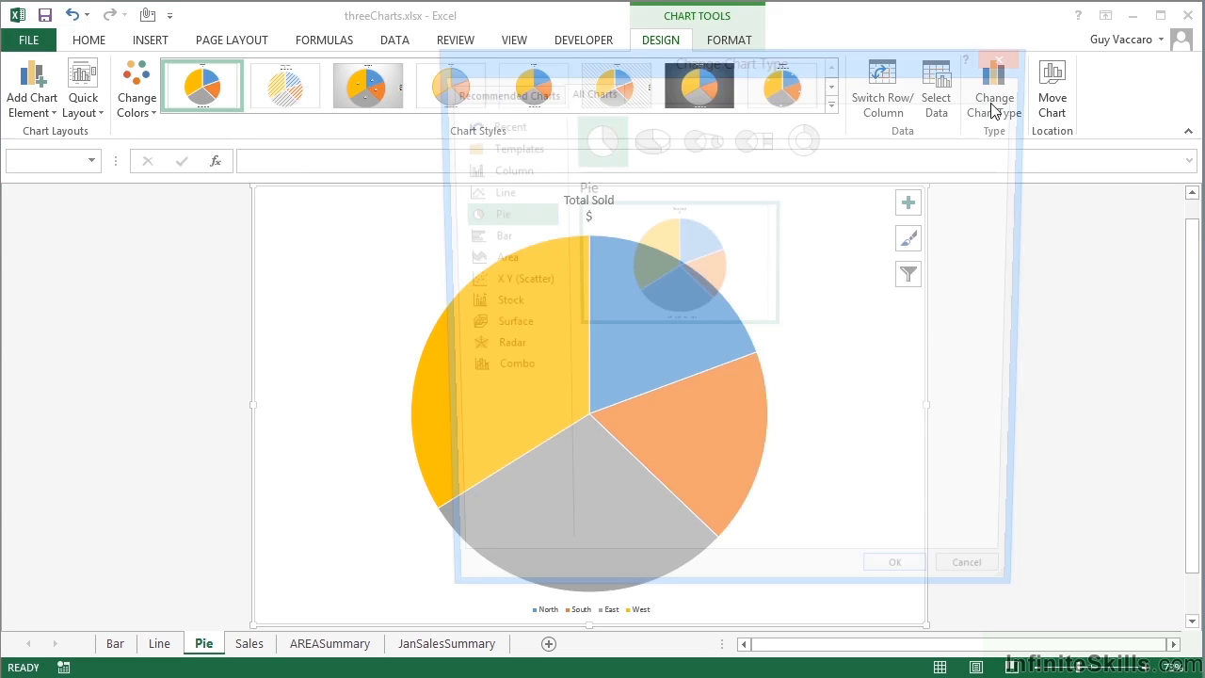
click(501, 154)
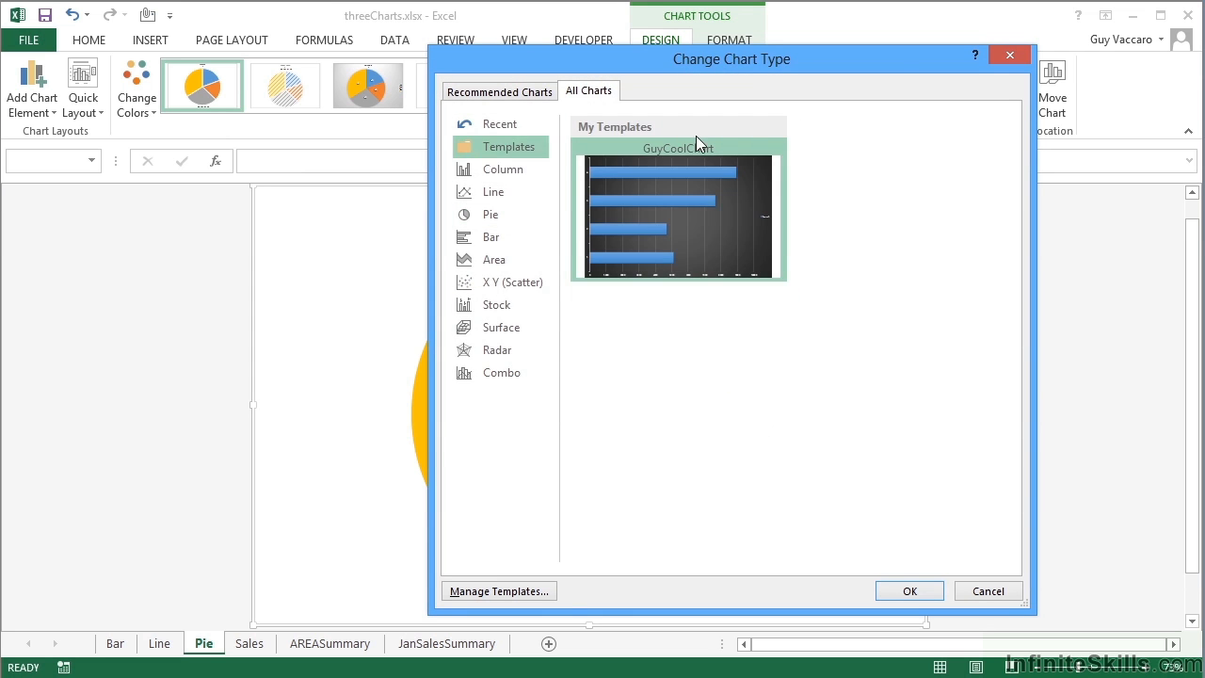
click(909, 591)
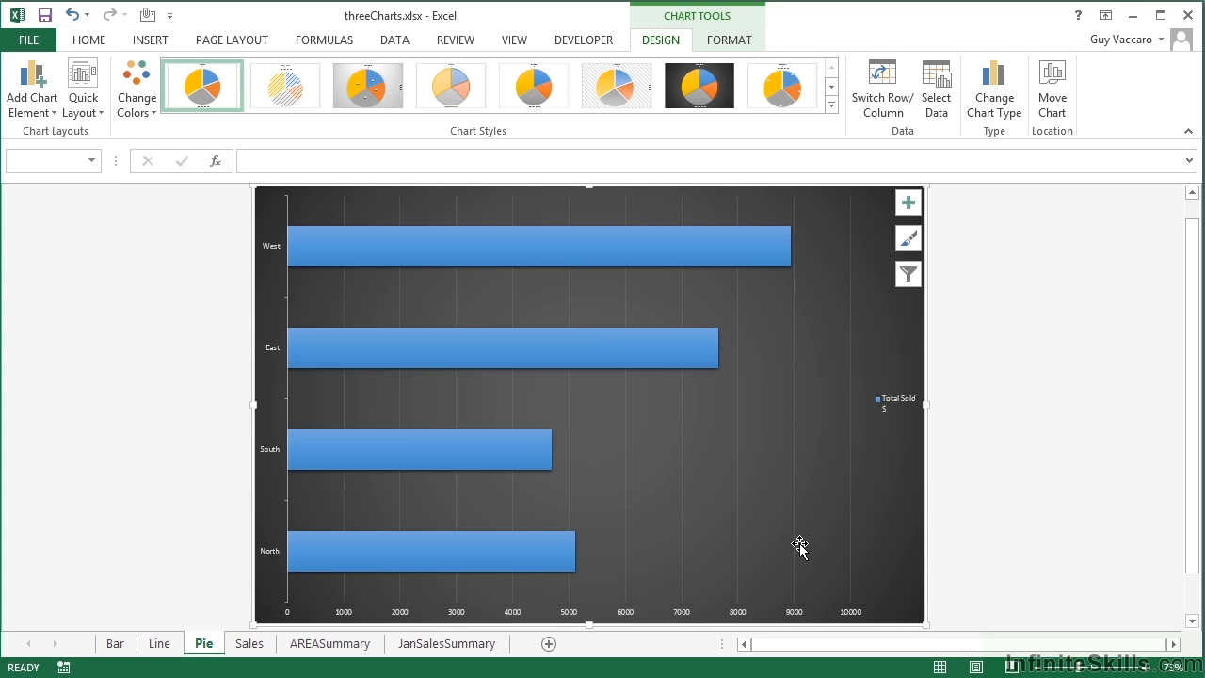
- Reopen Change Chart Type for the Pie sheet chart showing the GuyCoolChart template
right_click(763, 374)
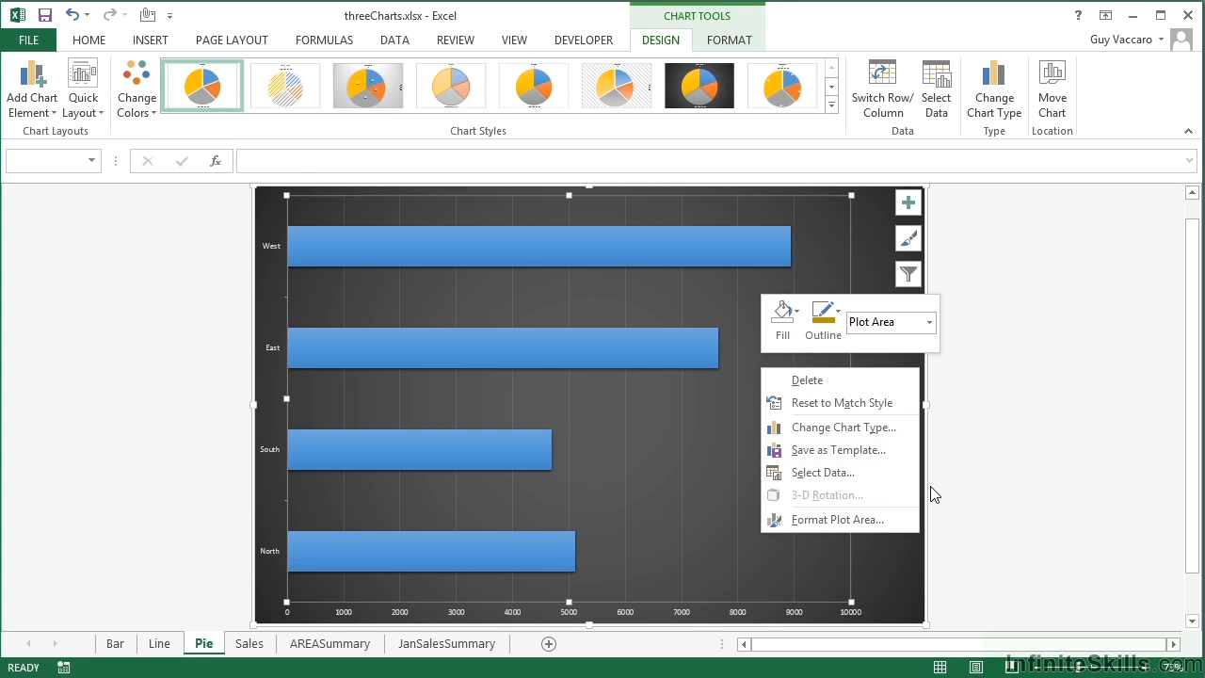
key(Escape)
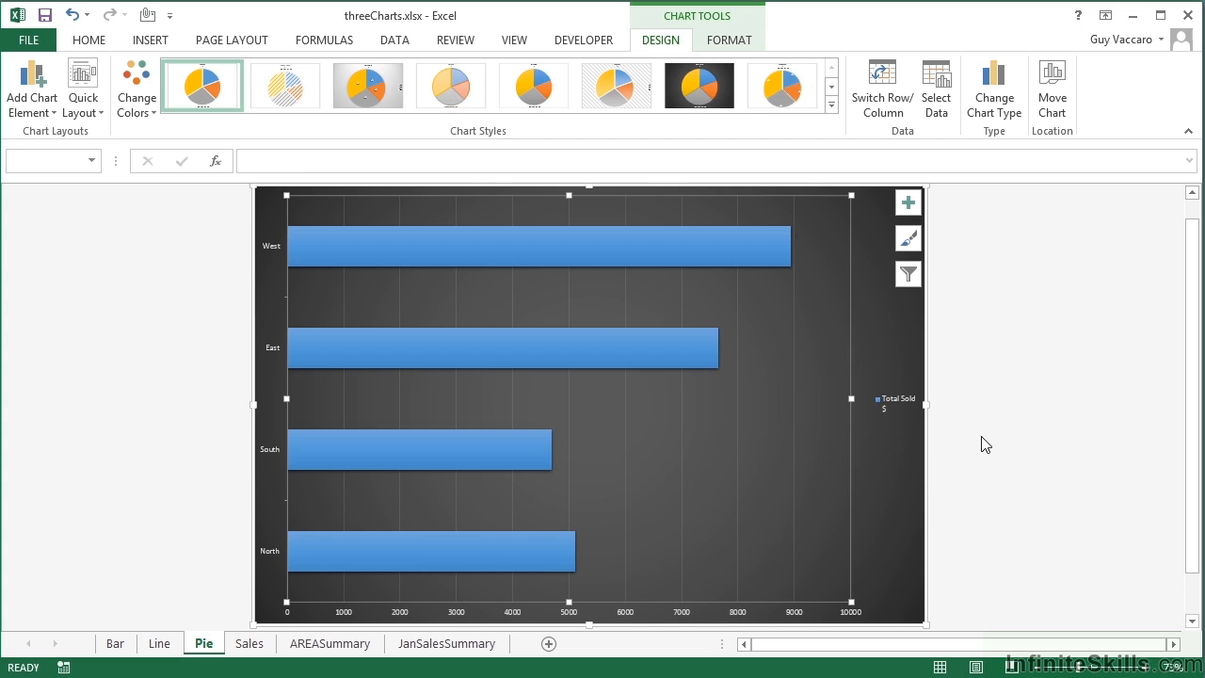
click(994, 114)
click(490, 147)
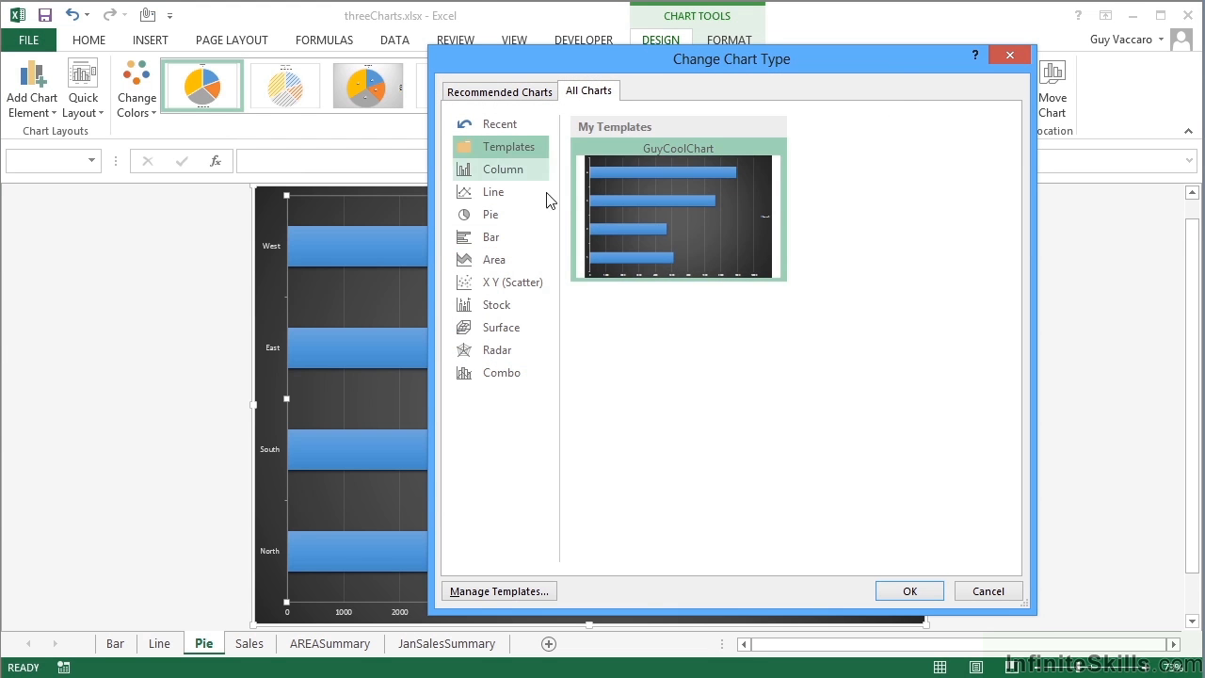